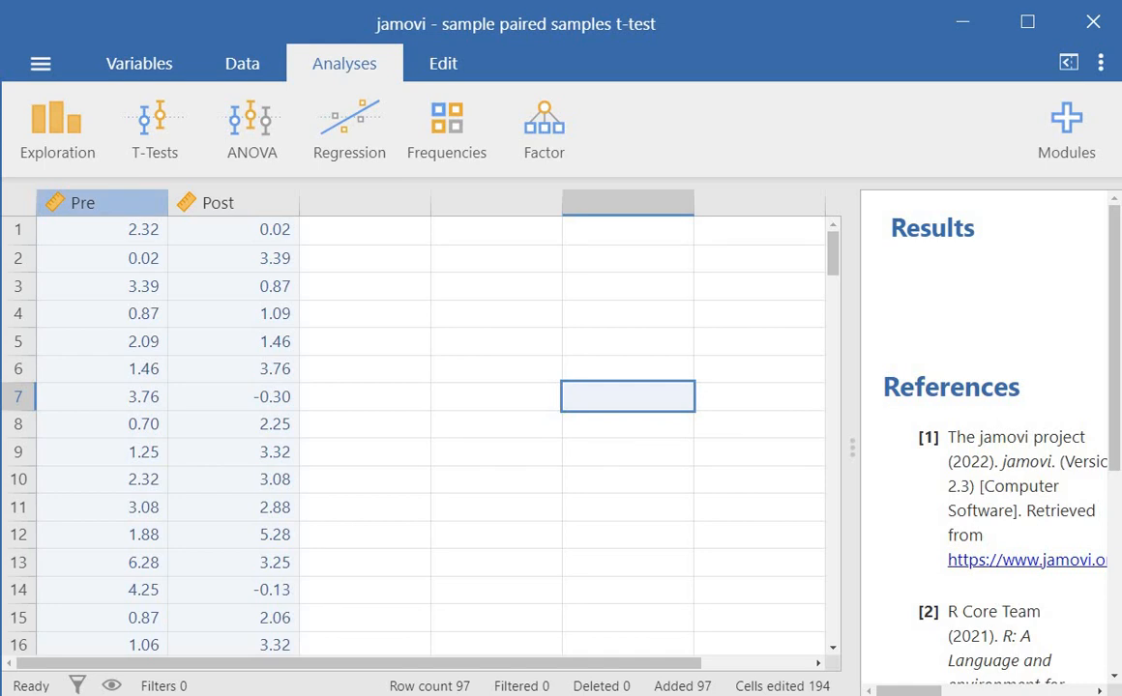
Examine the Pre and Post data columns by selecting each of them in turn.
left_click(102, 202)
left_click(228, 202)
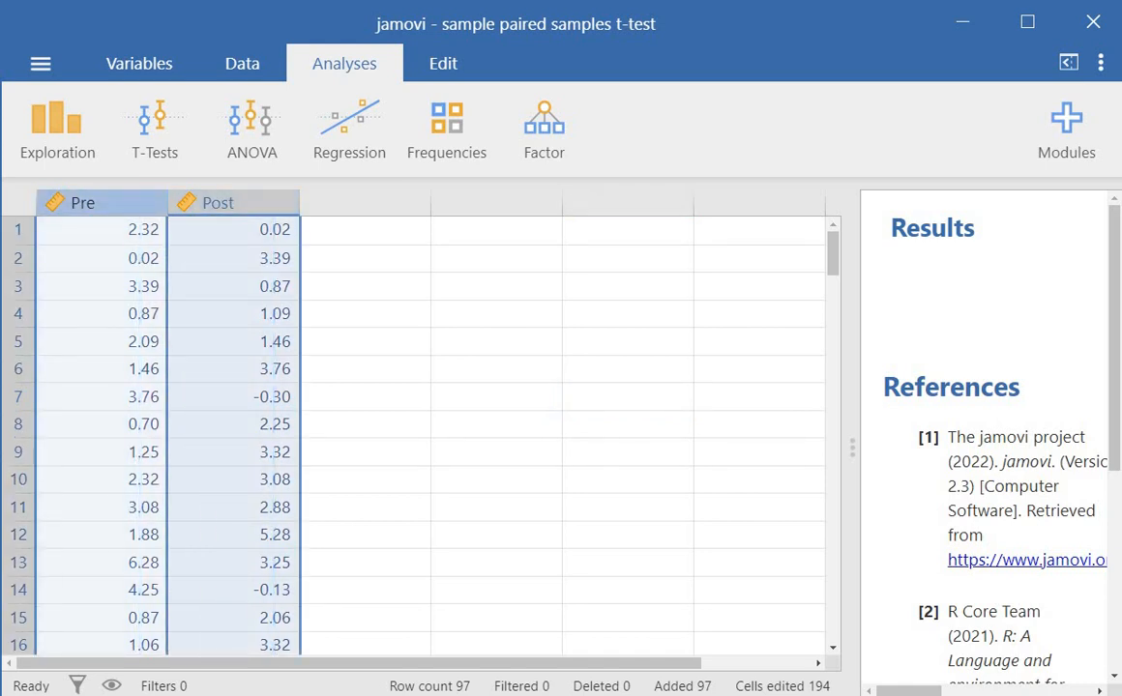
left_click(101, 202)
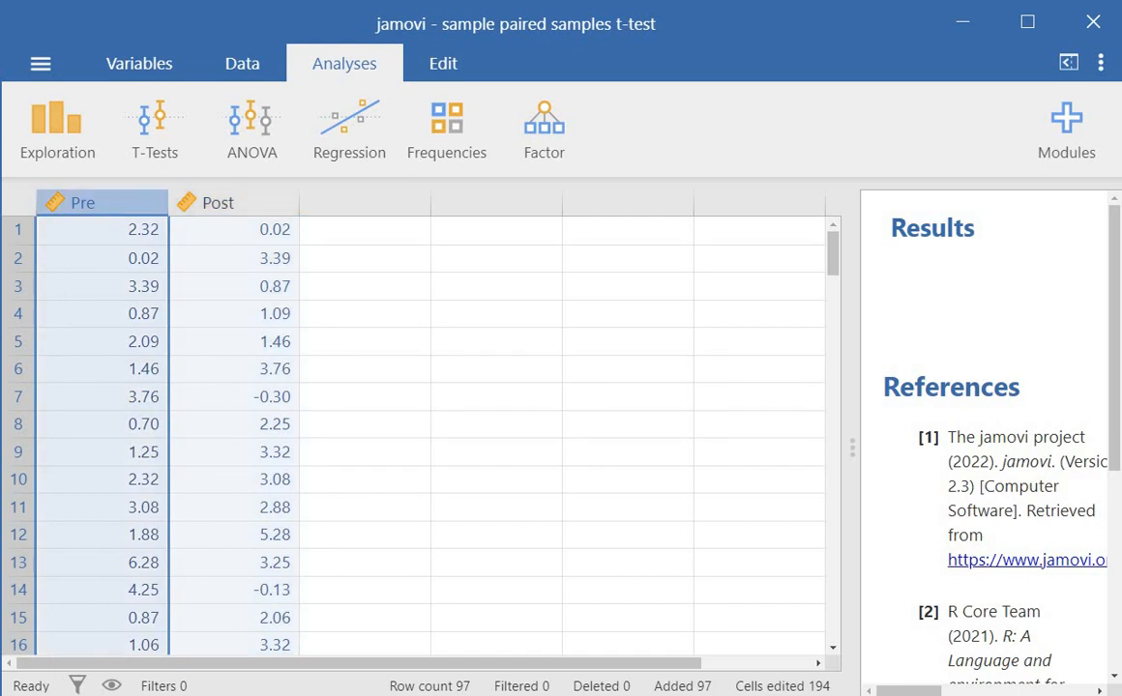
left_click(228, 202)
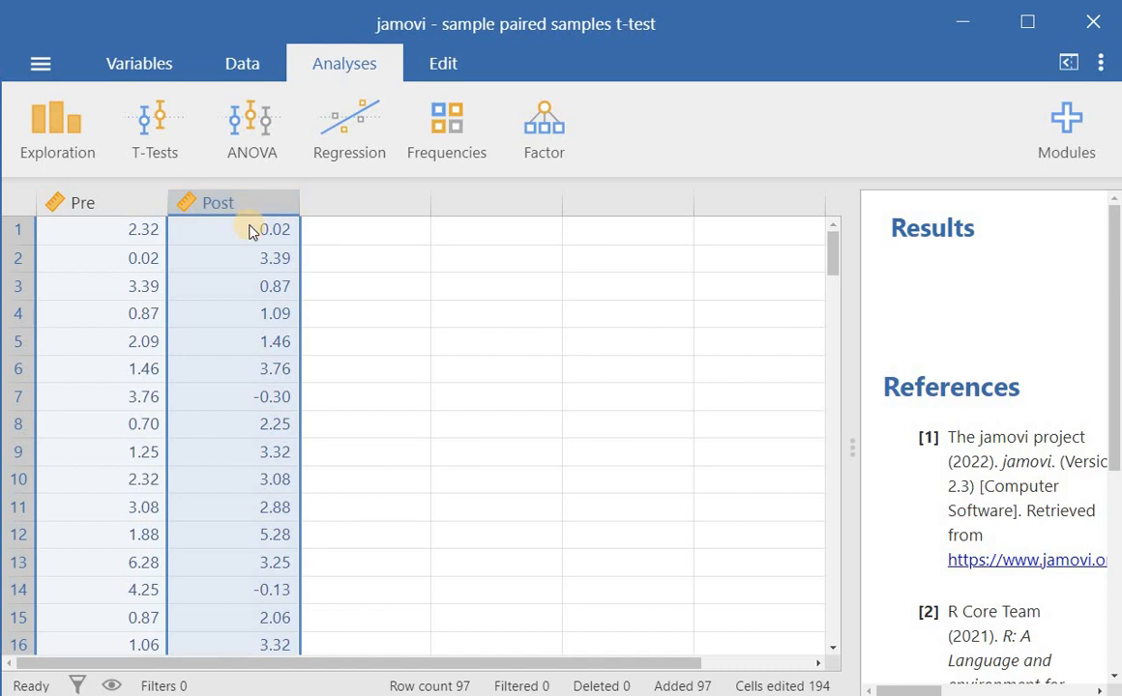
left_click(113, 205, "shift")
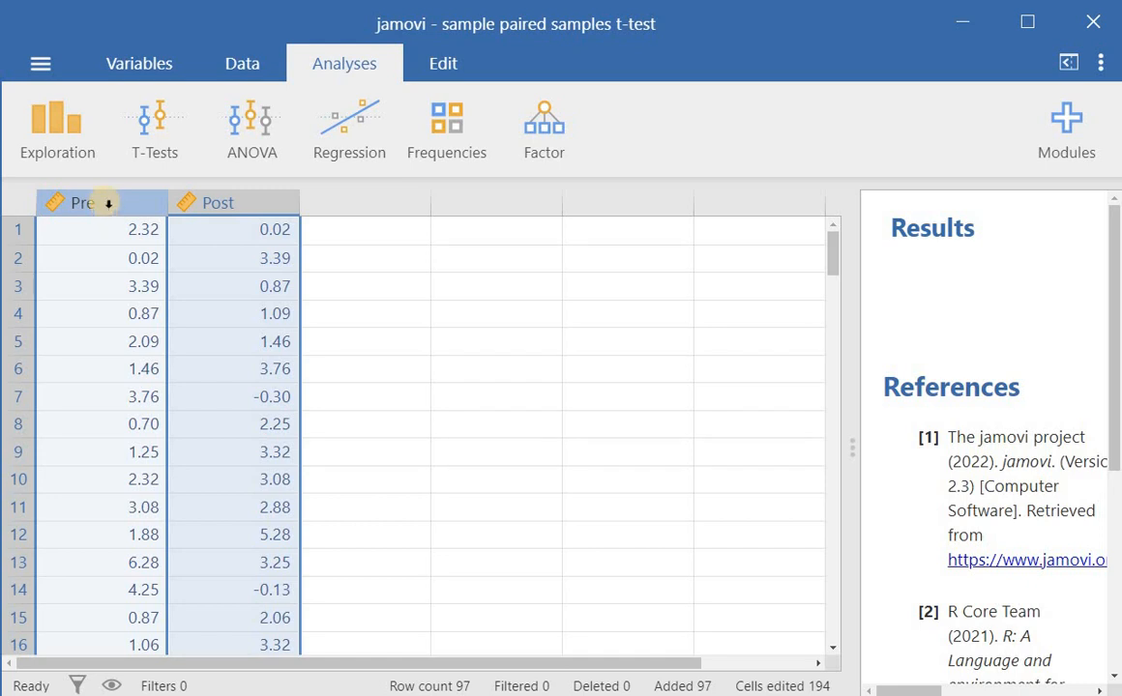
left_click(106, 201)
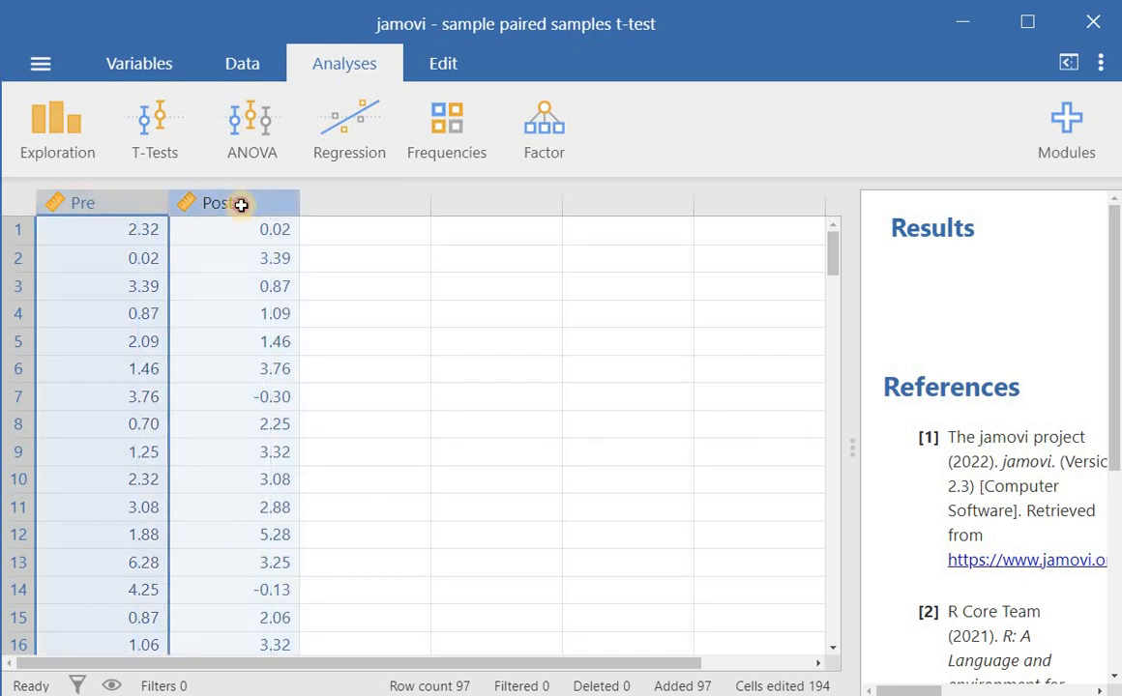
left_click(240, 204)
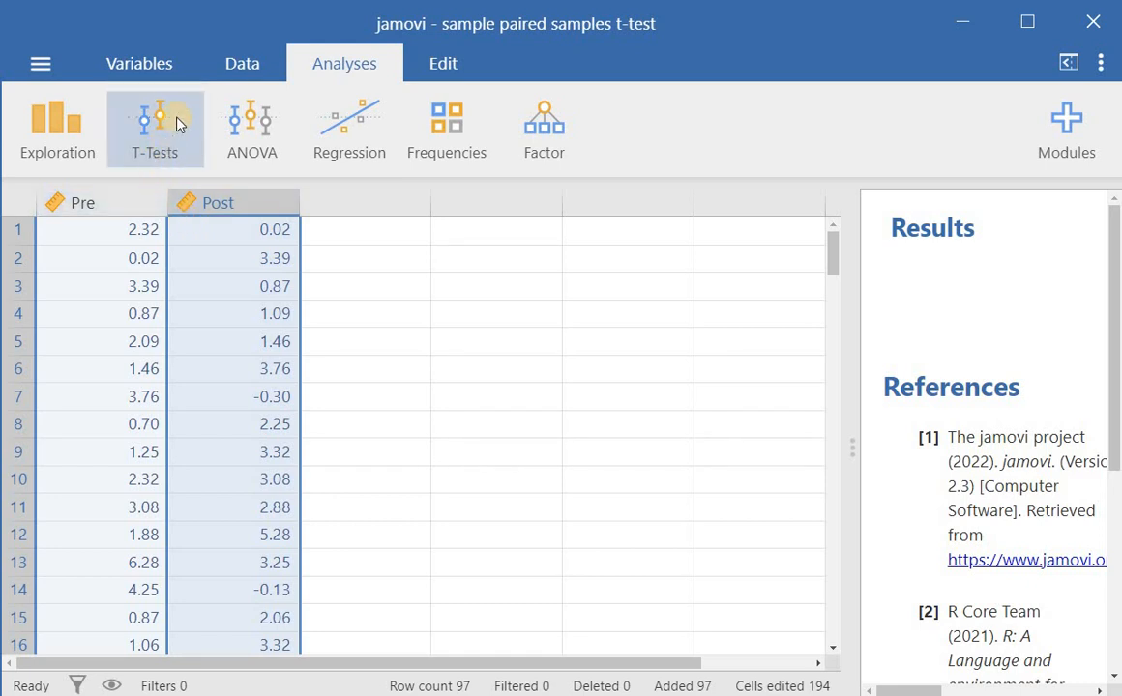
Run a Paired Samples T-Test with Pre and Post as the paired variables, and widen the results area.
left_click(185, 150)
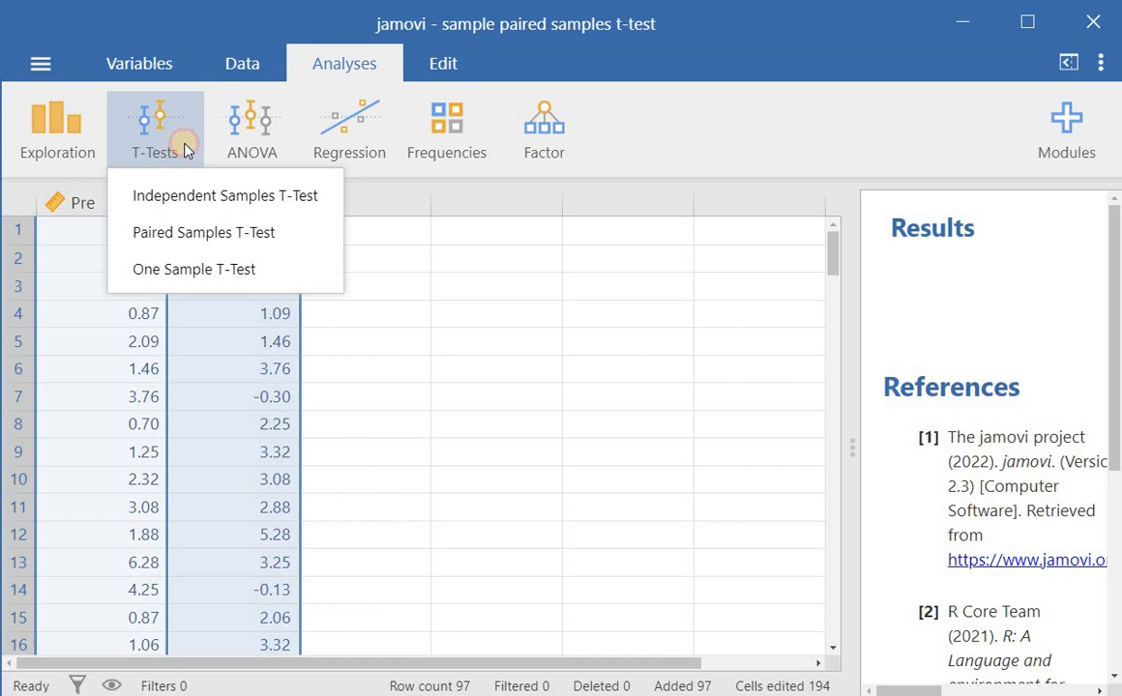
left_click(183, 240)
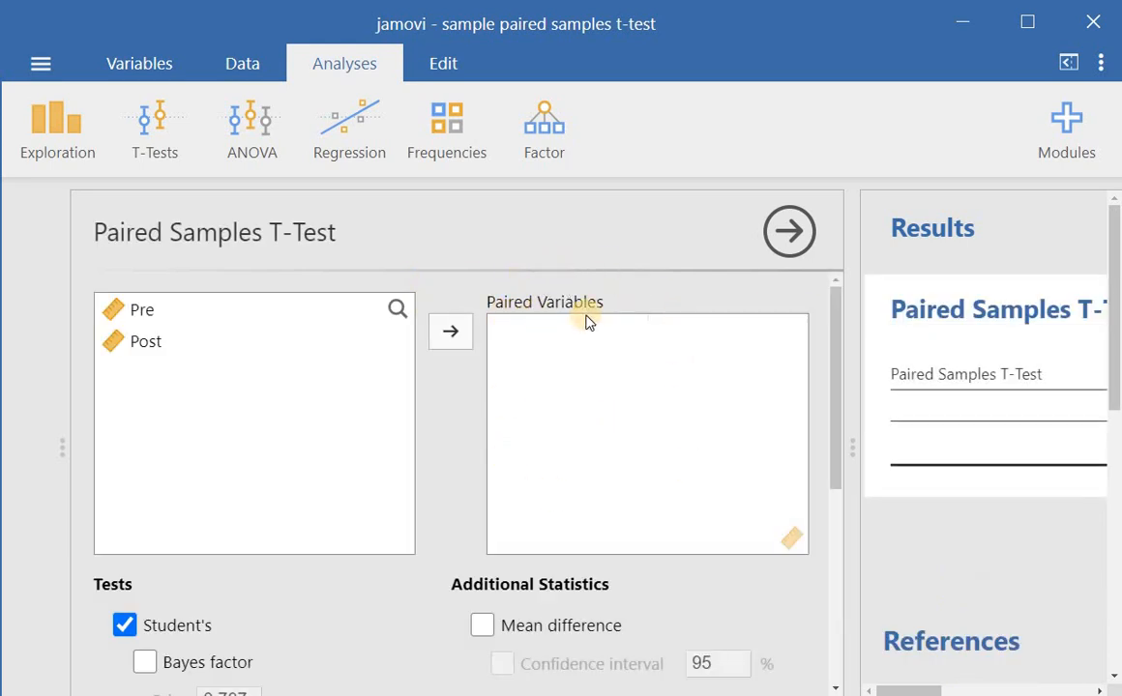
left_click(135, 316)
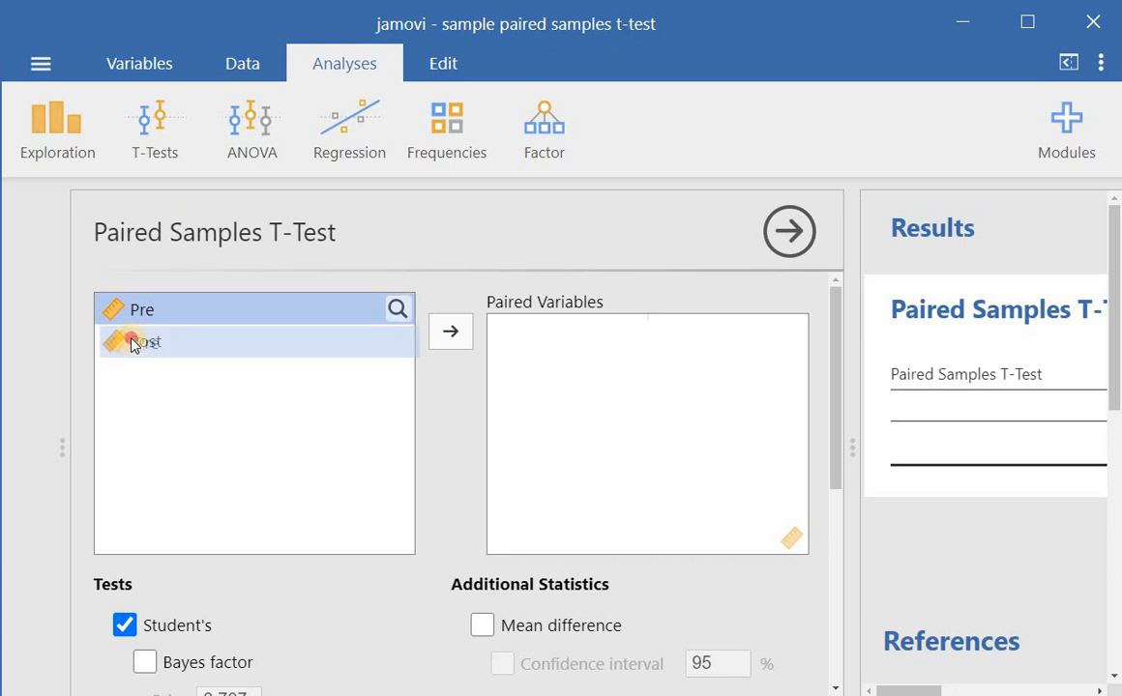
left_click(132, 343, "shift")
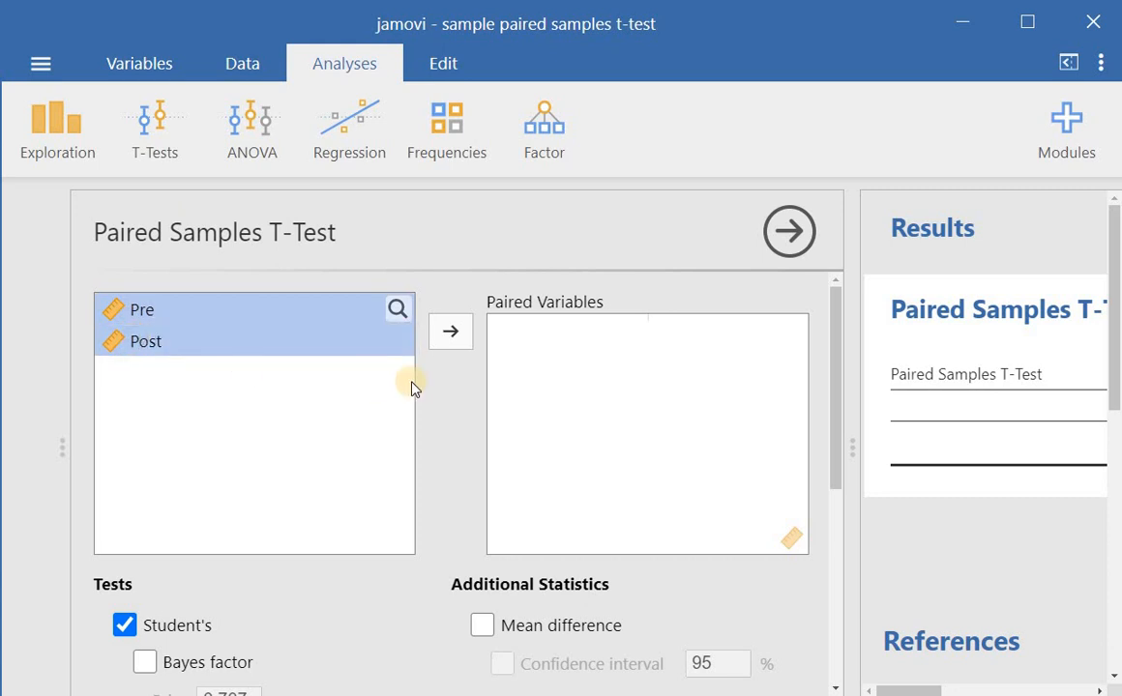
left_click(460, 334)
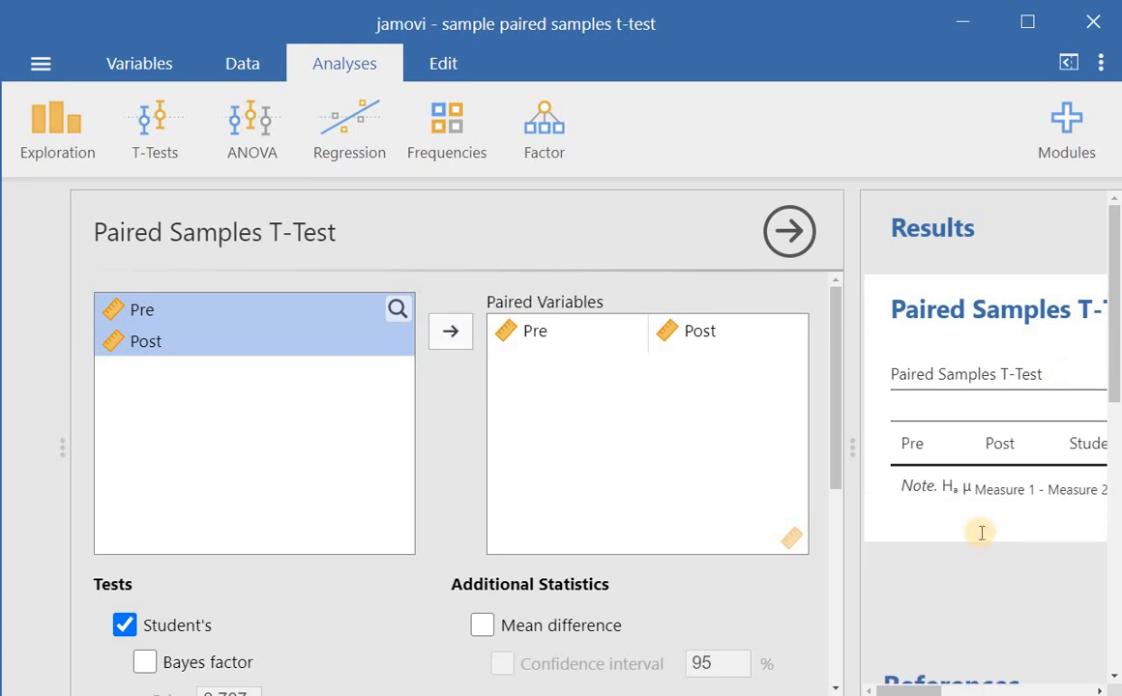
left_click(788, 225)
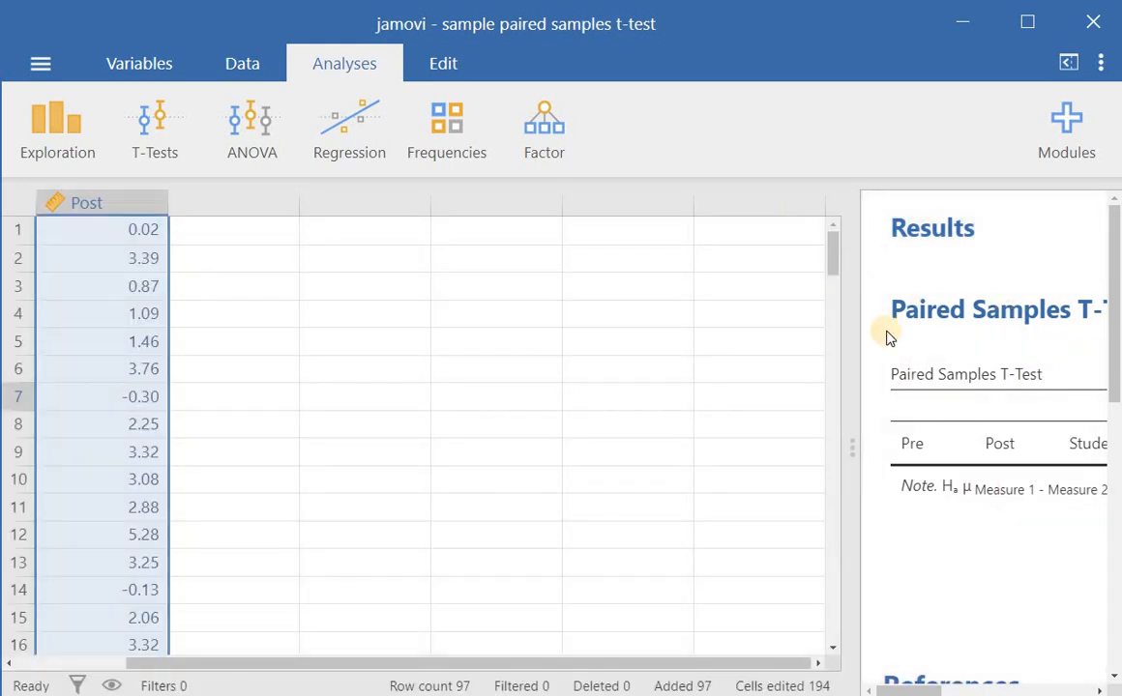
left_click(851, 320)
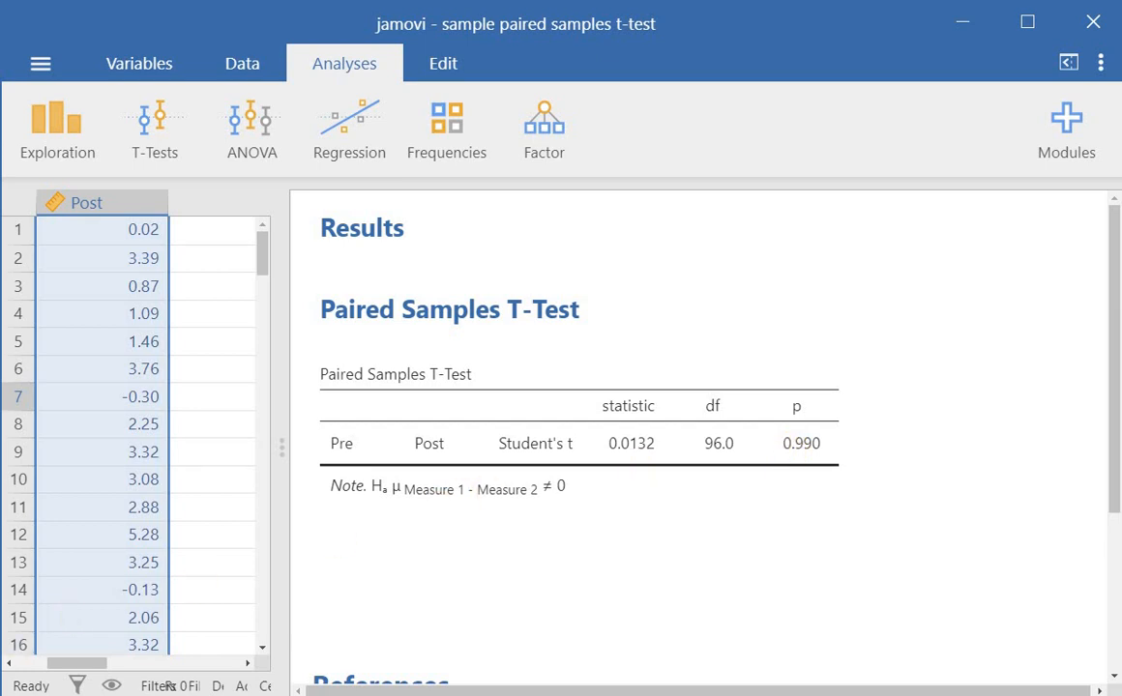
Add the mean difference, effect size, descriptives and descriptives plots to the Paired Samples T-Test.
left_click(404, 315)
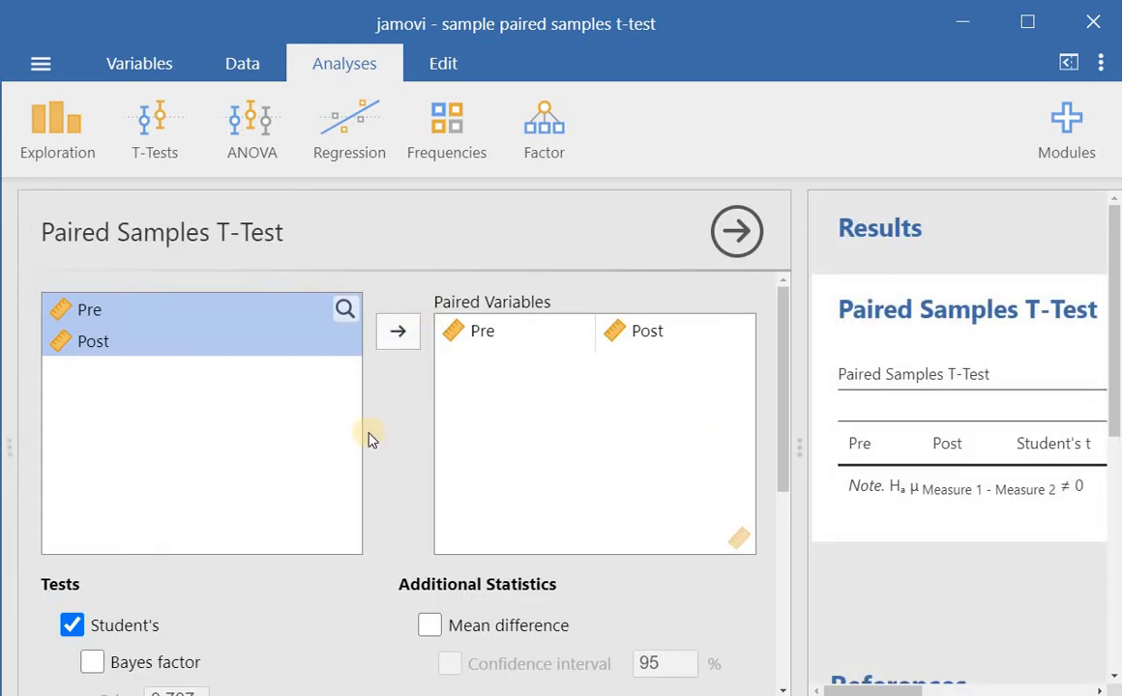
scroll(339, 443, "down", 3)
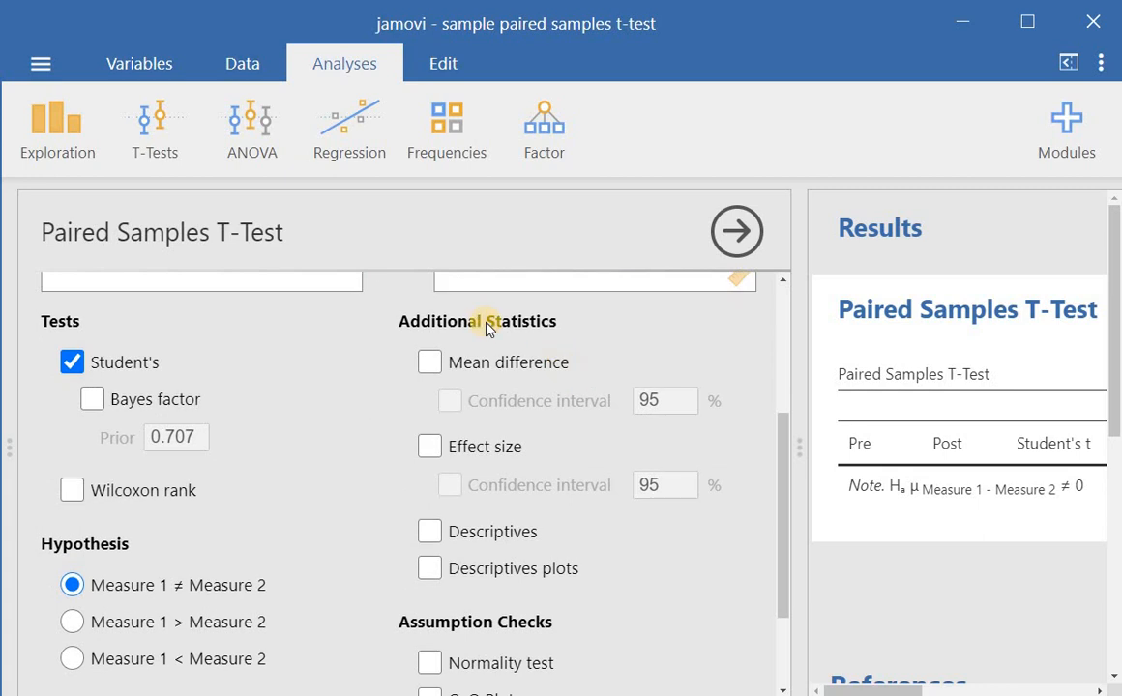
left_click(431, 363)
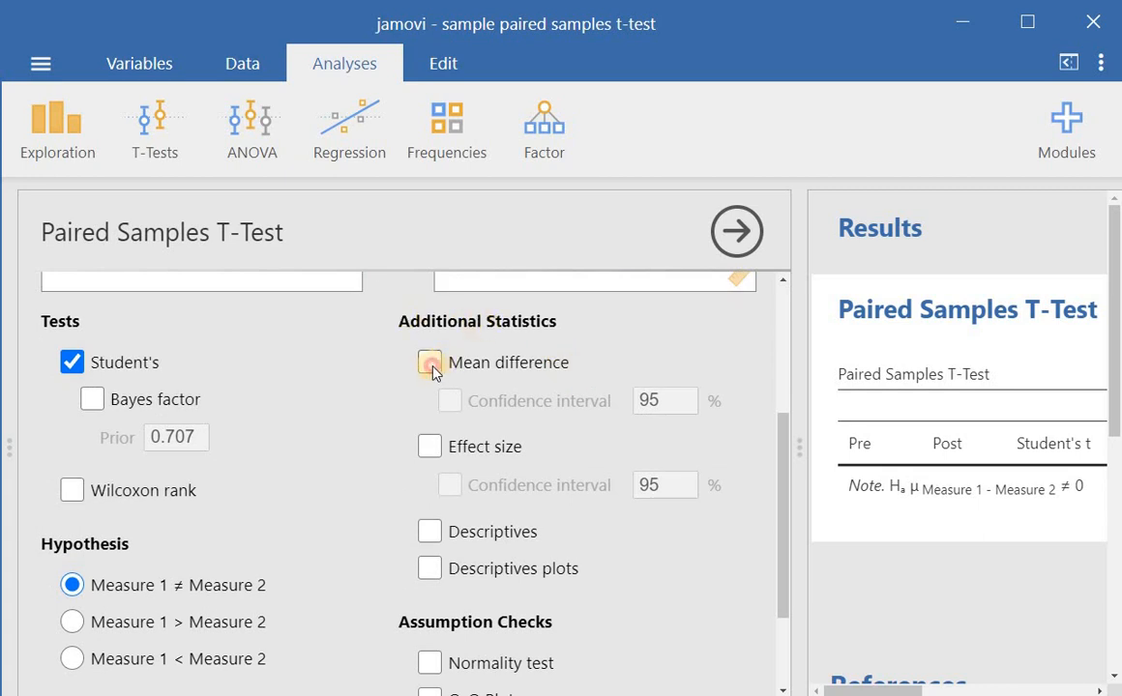
left_click(429, 449)
left_click(430, 533)
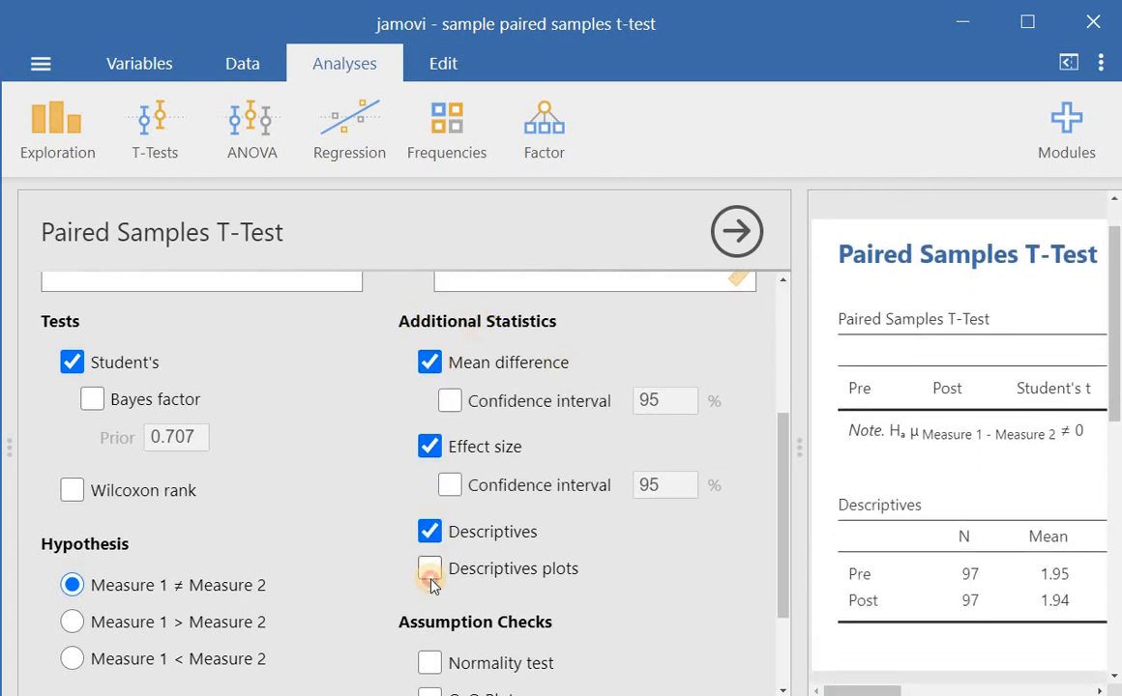
left_click(430, 572)
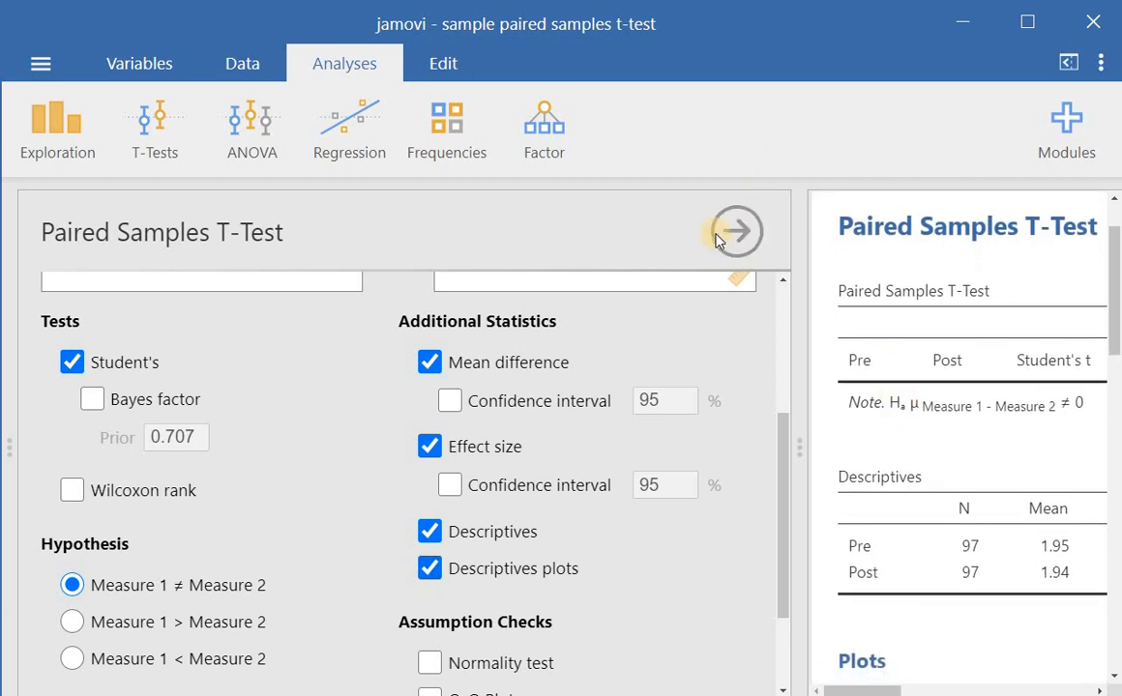
left_click(732, 235)
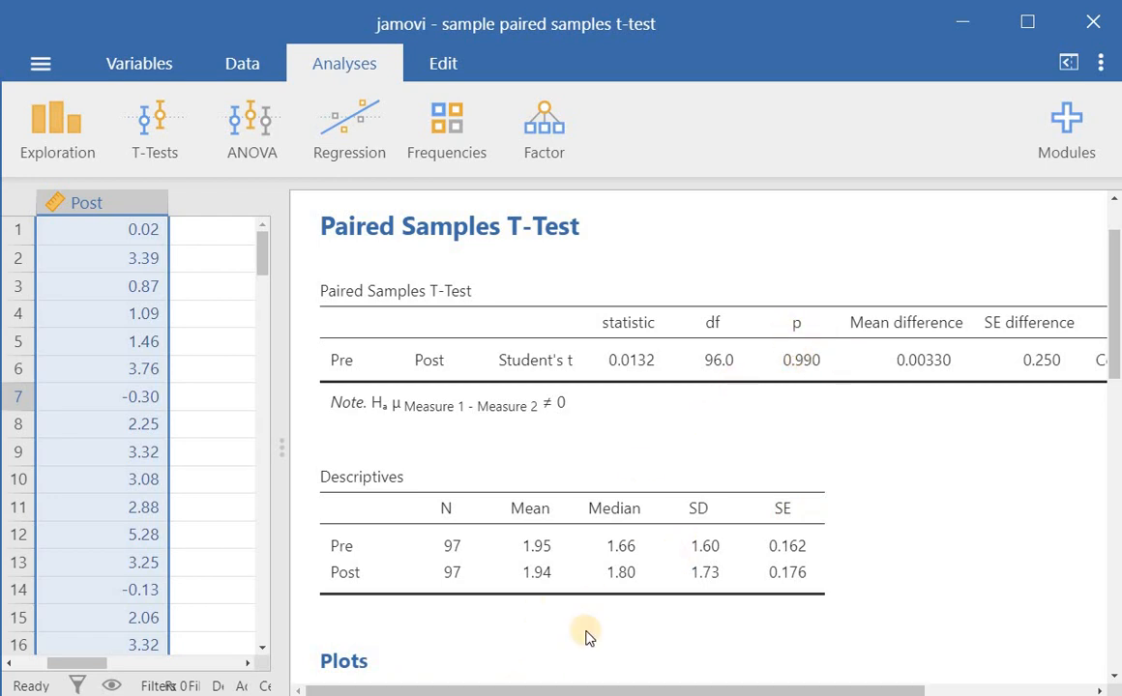
Examine the t-test table through its effect size column, the descriptives table and the Pre - Post plot.
left_click_drag(526, 690, 704, 689)
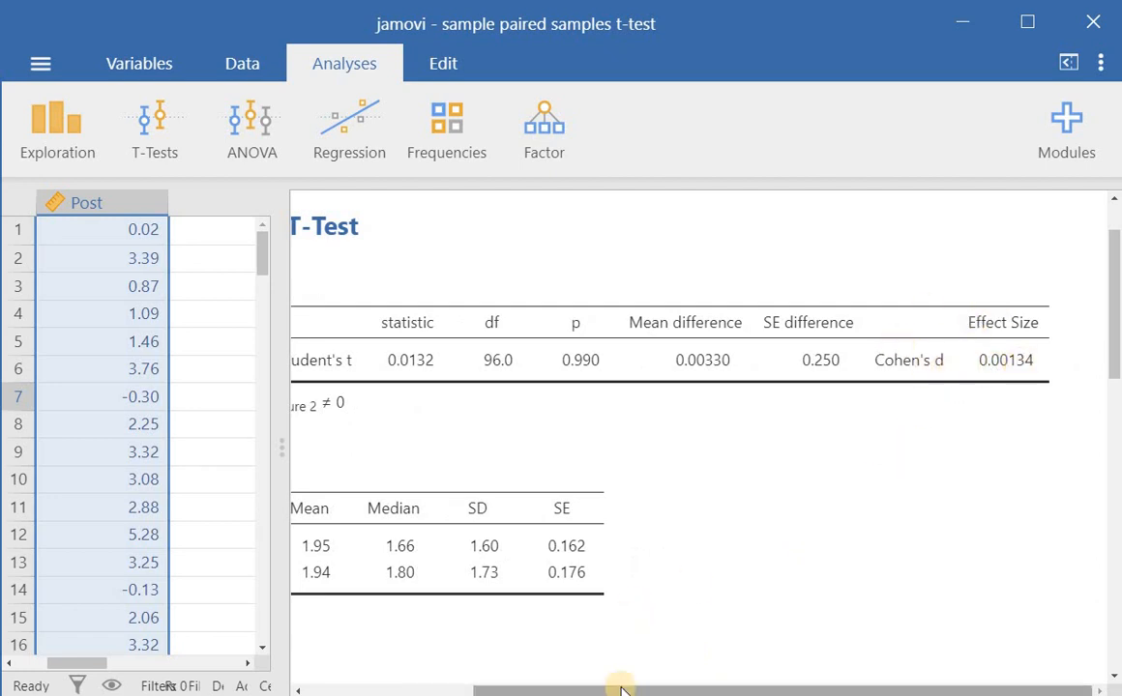
left_click_drag(622, 690, 353, 691)
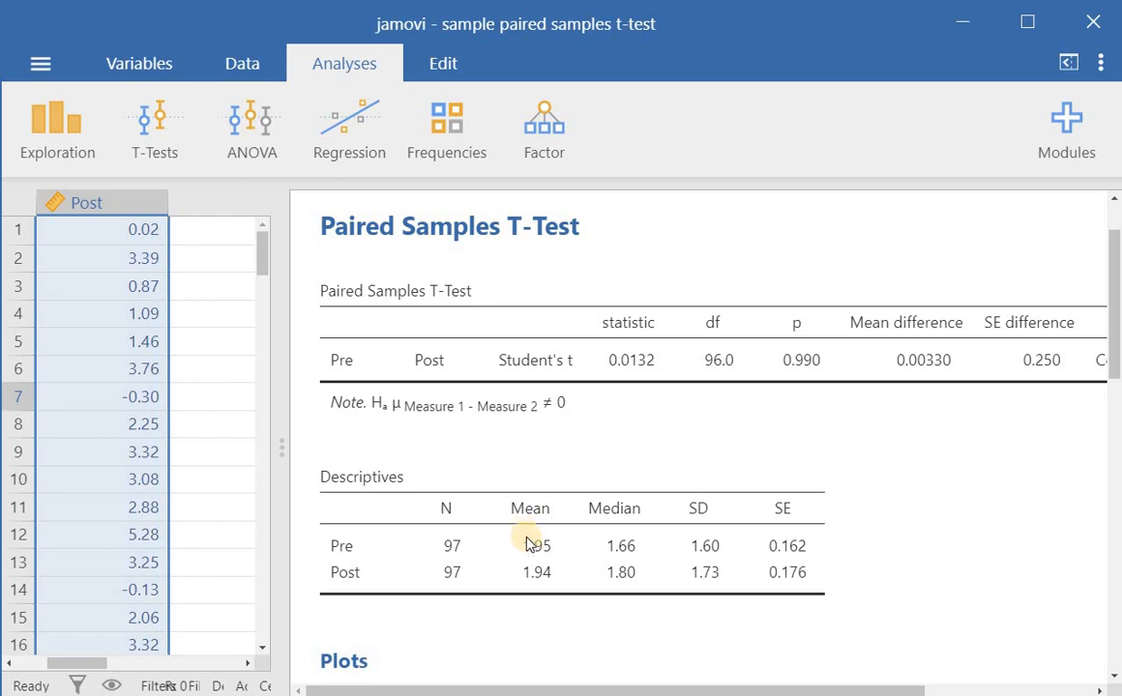
scroll(537, 536, "down", 5)
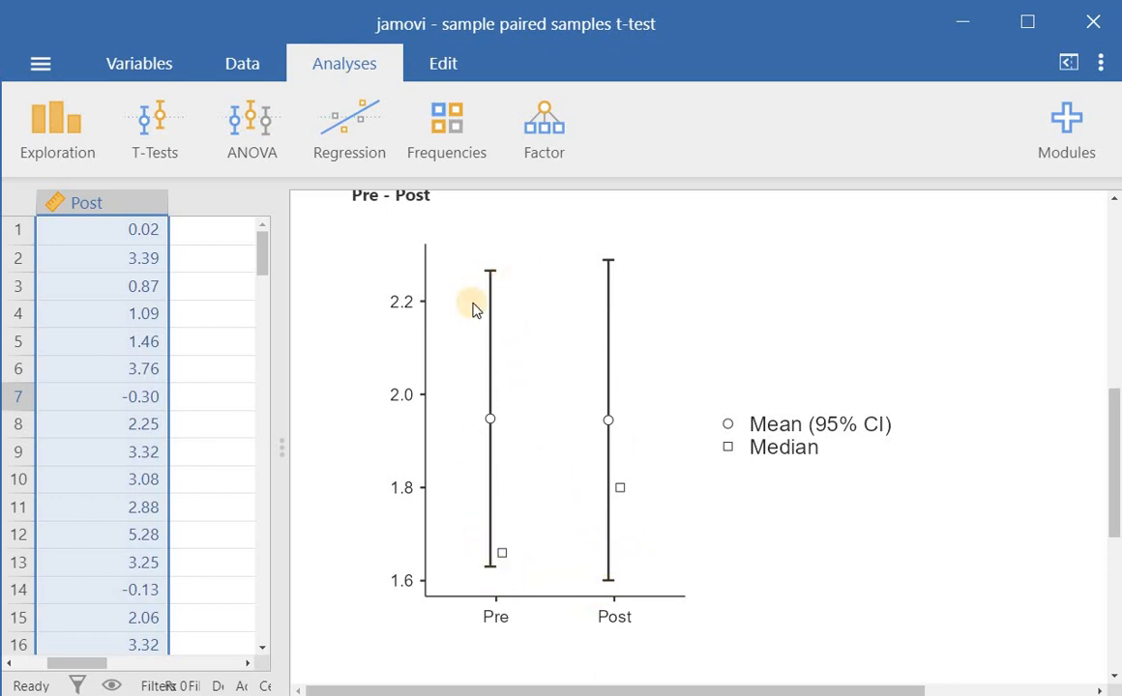
scroll(444, 354, "up", 2)
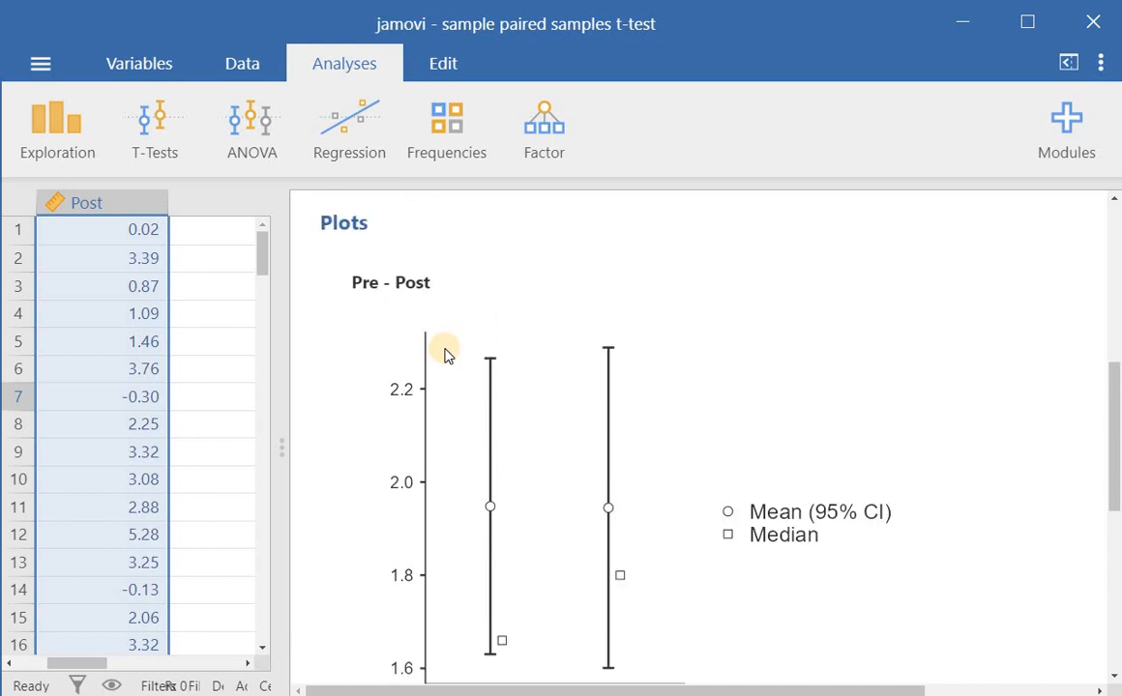
scroll(448, 348, "down", 2)
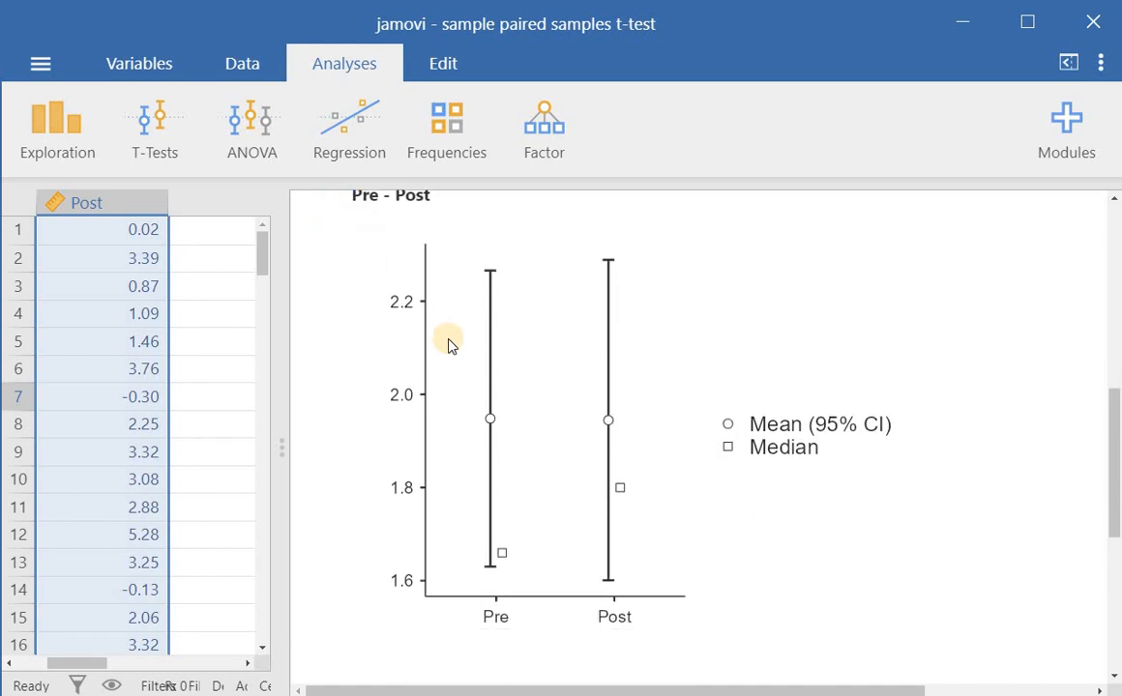
scroll(448, 347, "down", 8)
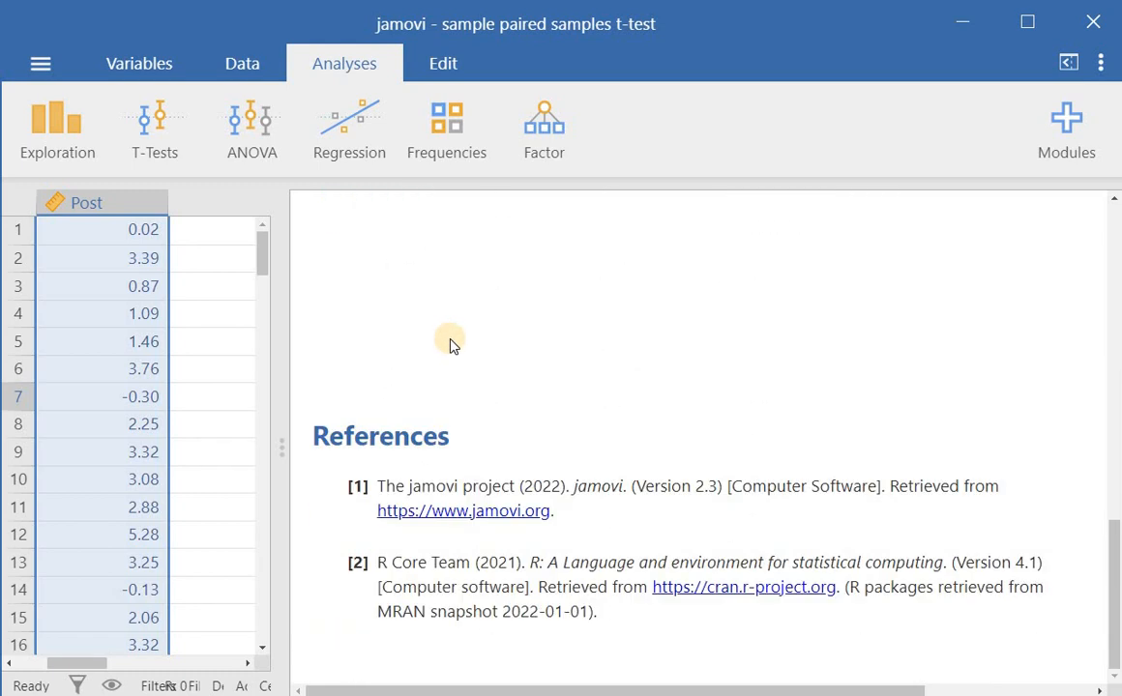
scroll(450, 345, "up", 8)
scroll(430, 314, "up", 10)
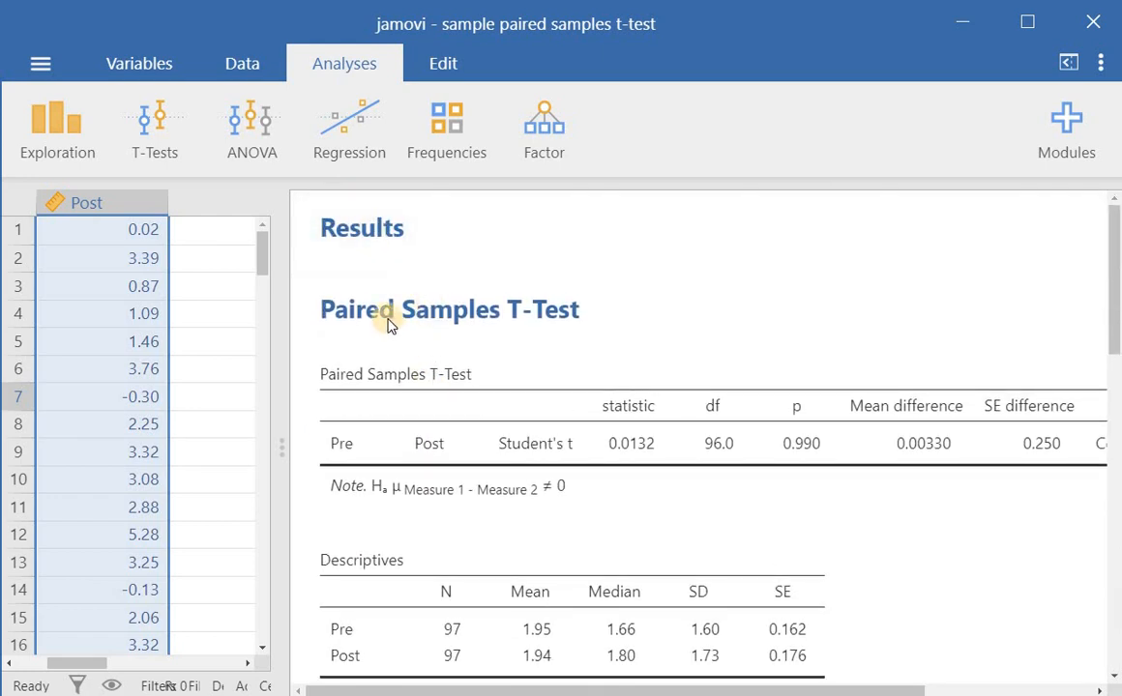
Add the normality test and Q-Q plot assumption checks to the Paired Samples T-Test.
left_click(390, 325)
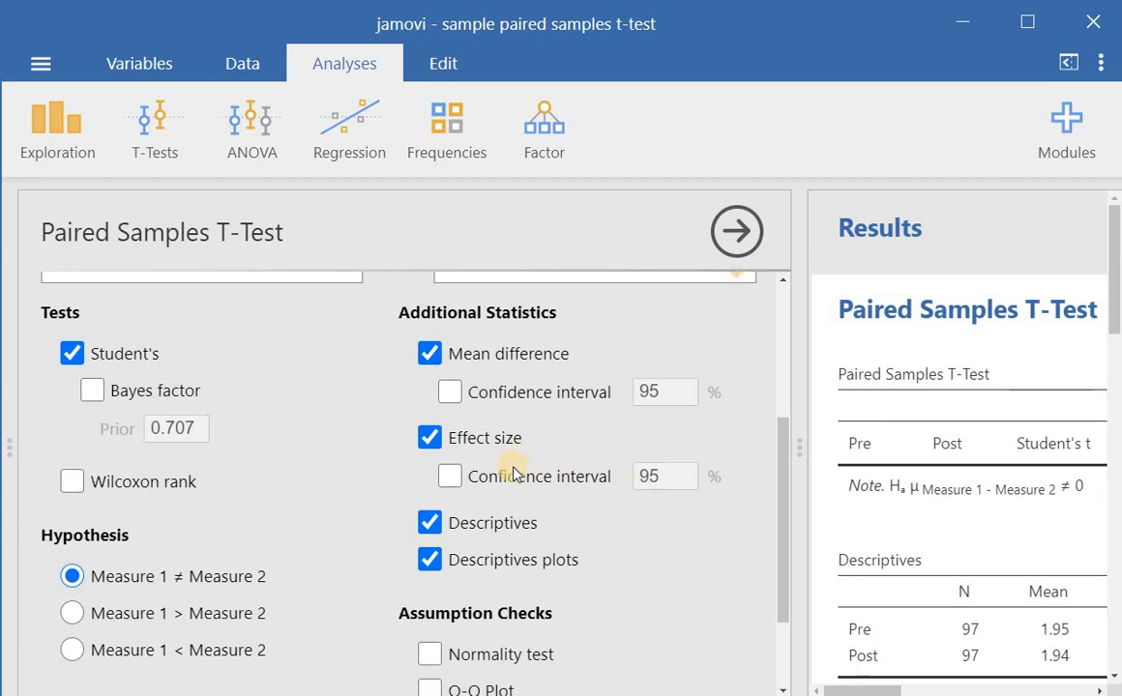
scroll(432, 522, "down", 3)
left_click(429, 530)
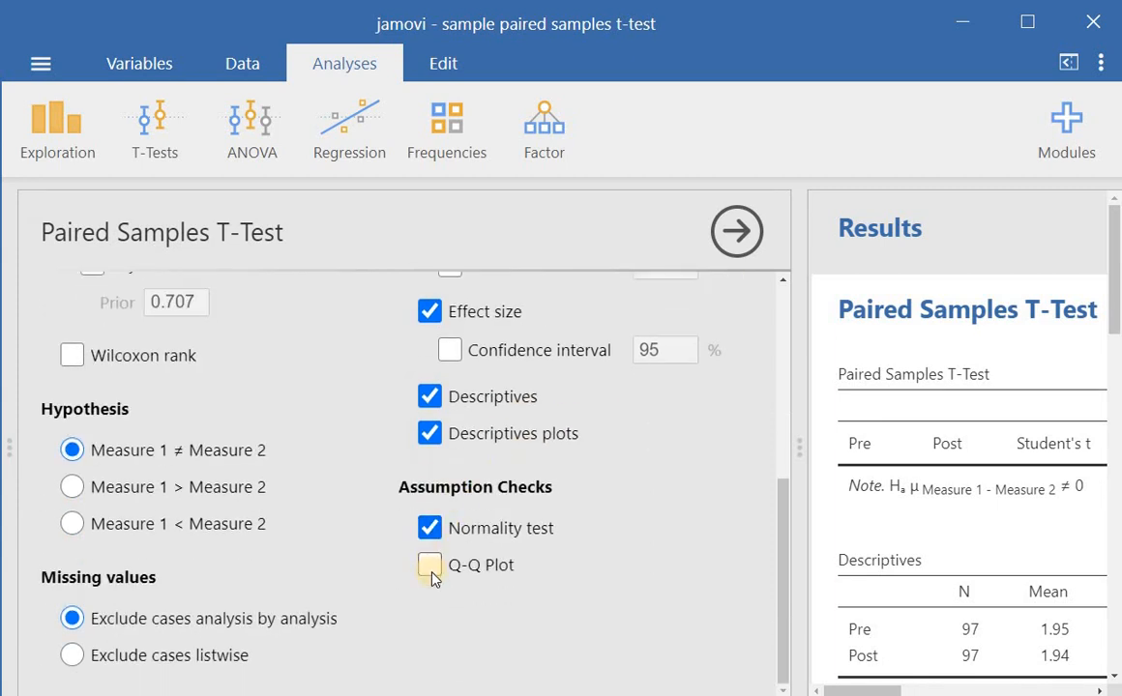
left_click(430, 565)
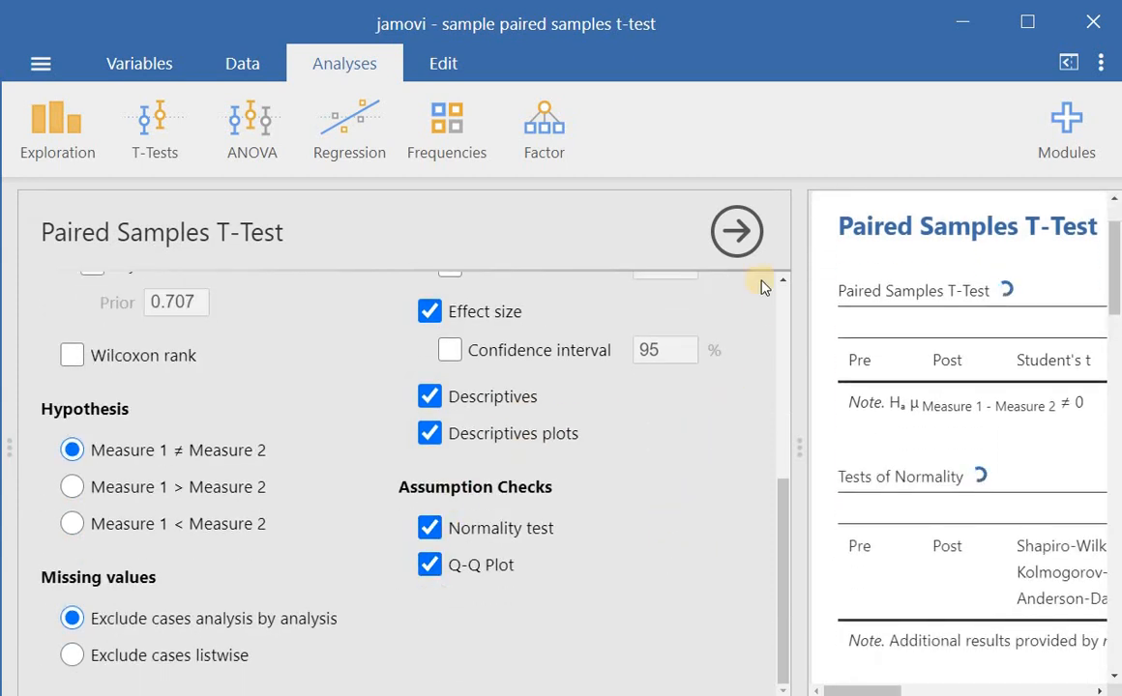
left_click(737, 230)
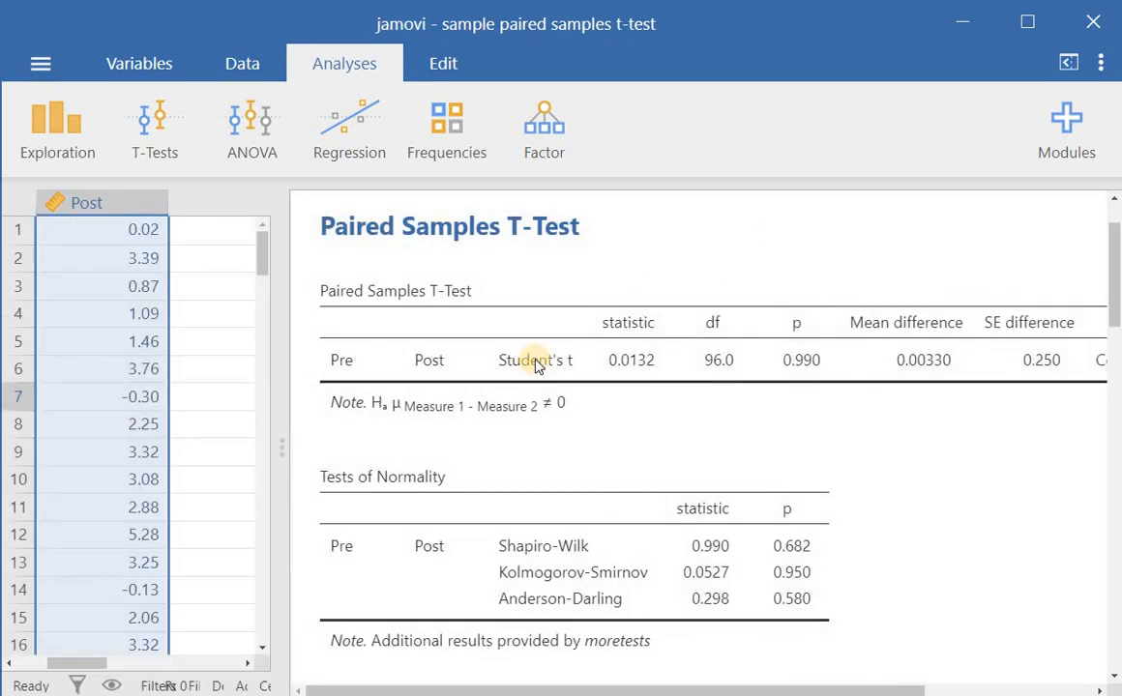
Examine the tests of normality and the Q-Q plot, and review the t-test table again.
scroll(863, 311, "down", 3)
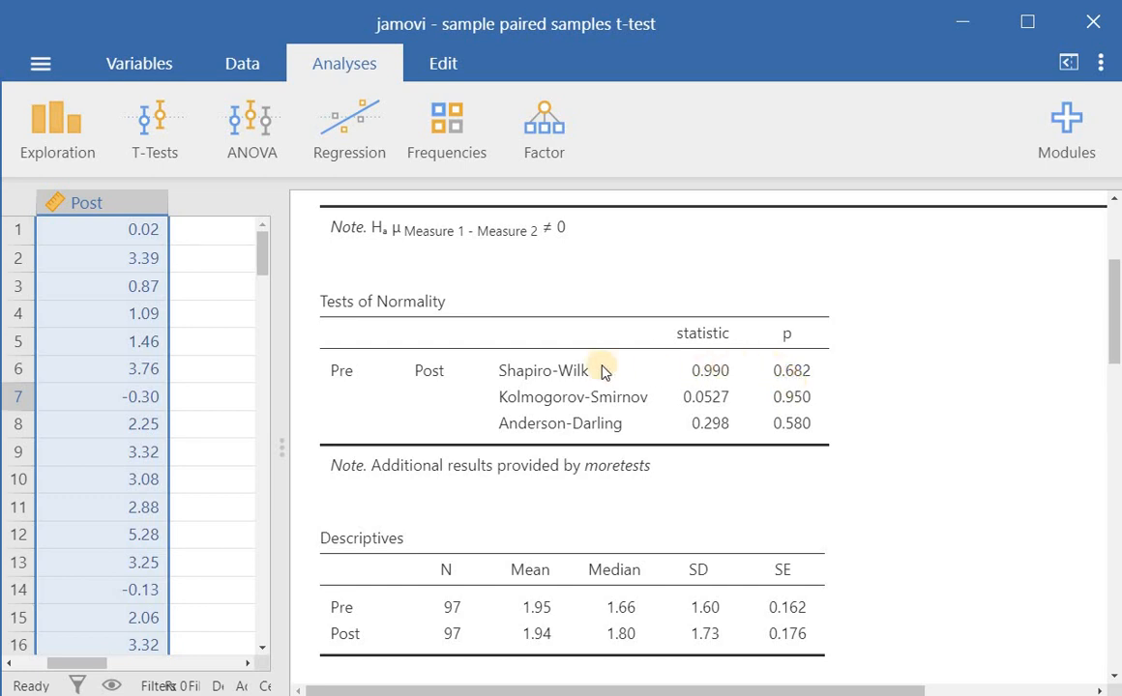
scroll(489, 373, "down", 10)
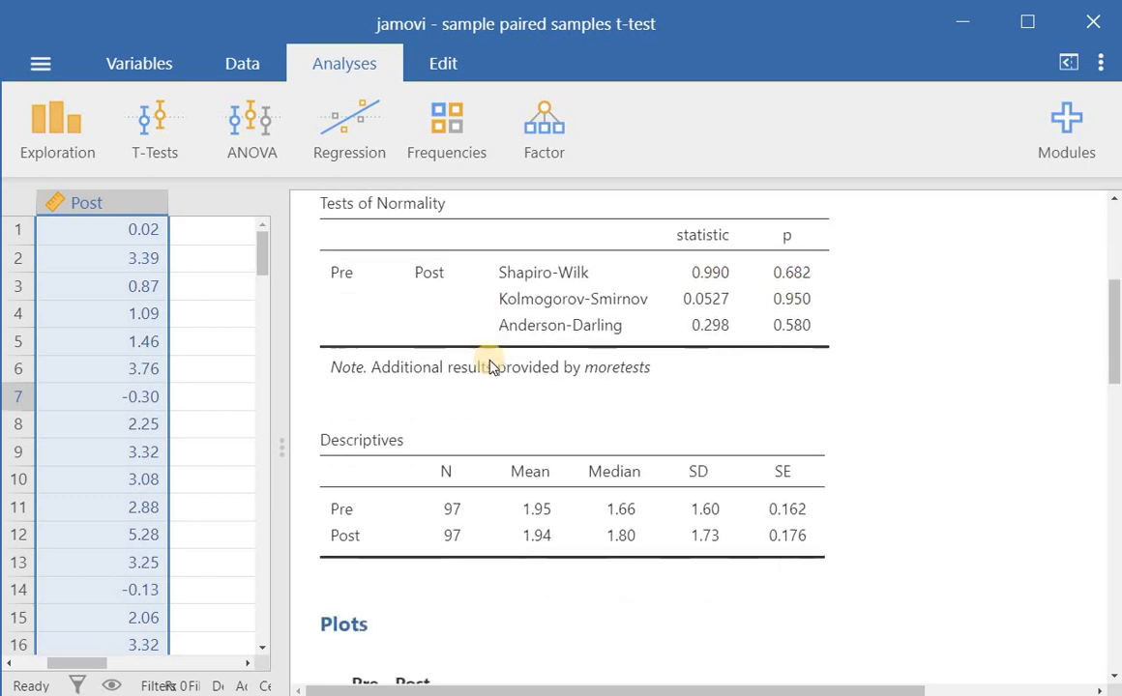
scroll(503, 383, "down", 5)
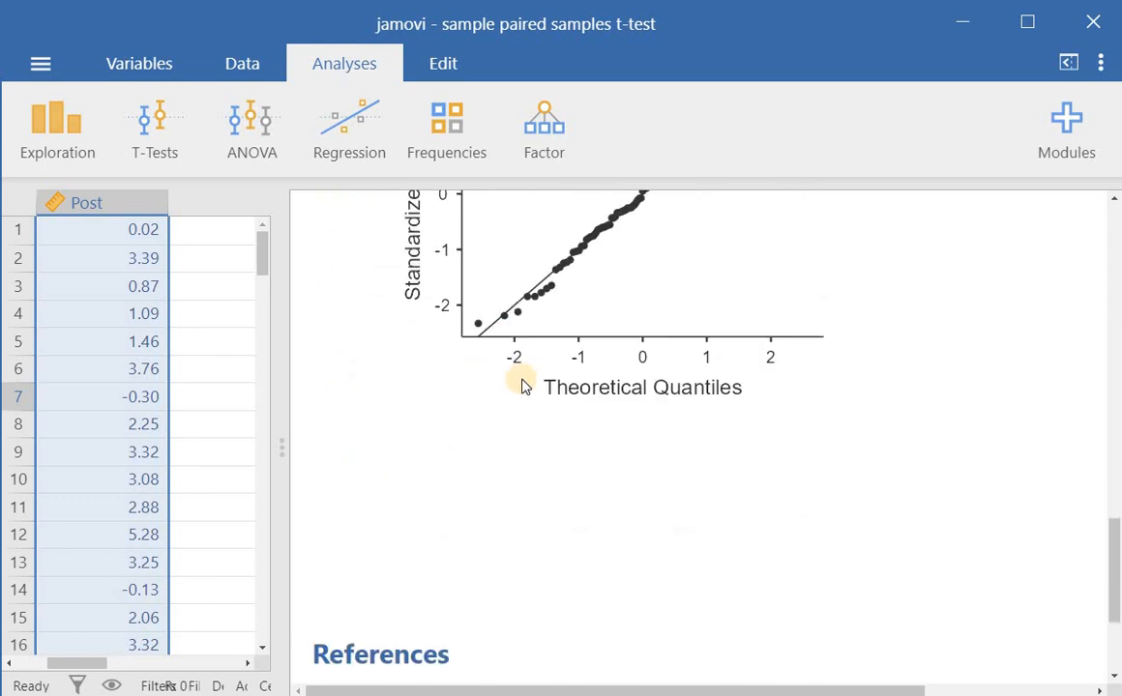
scroll(524, 385, "up", 2)
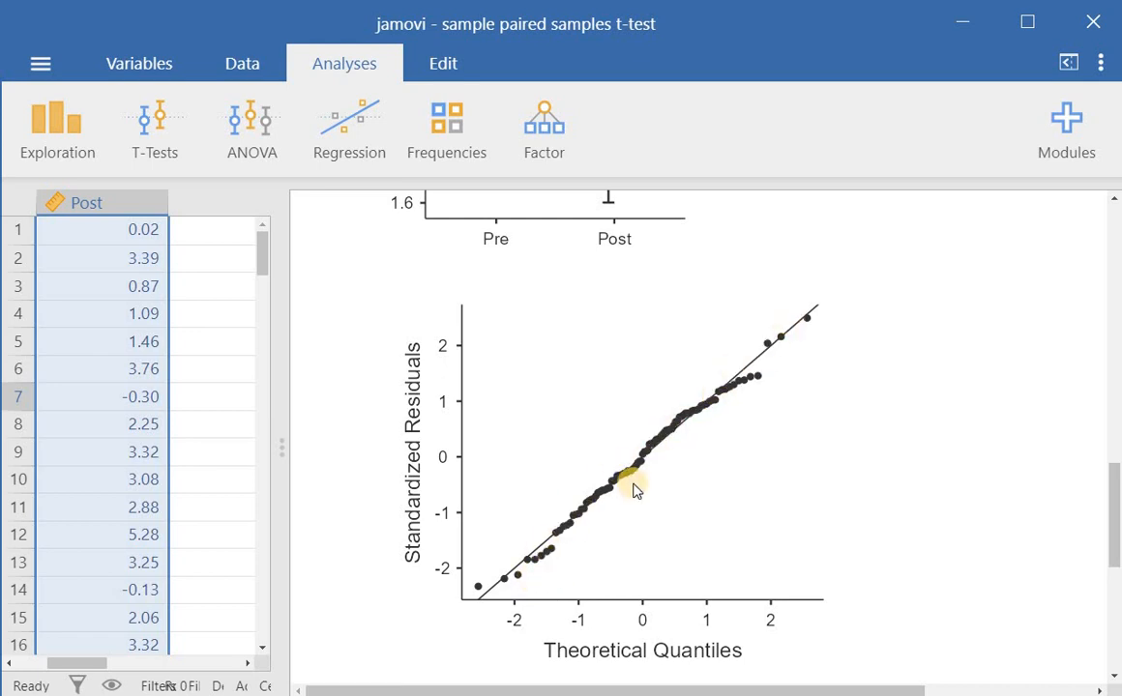
scroll(633, 491, "up", 10)
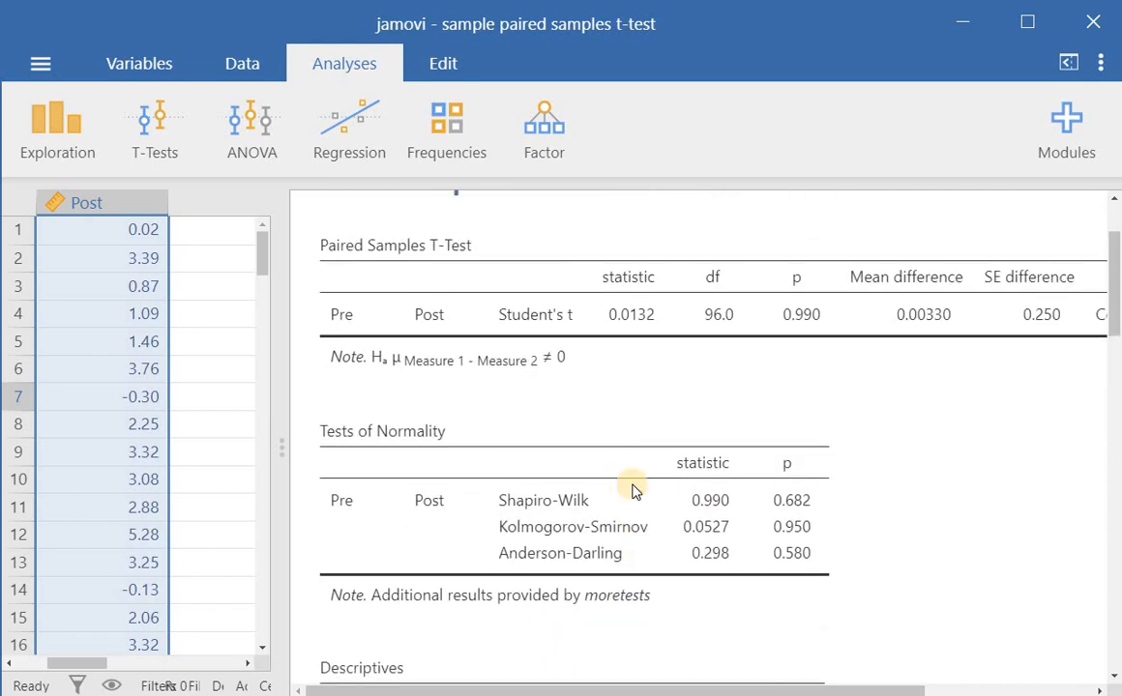
scroll(536, 481, "up", 1)
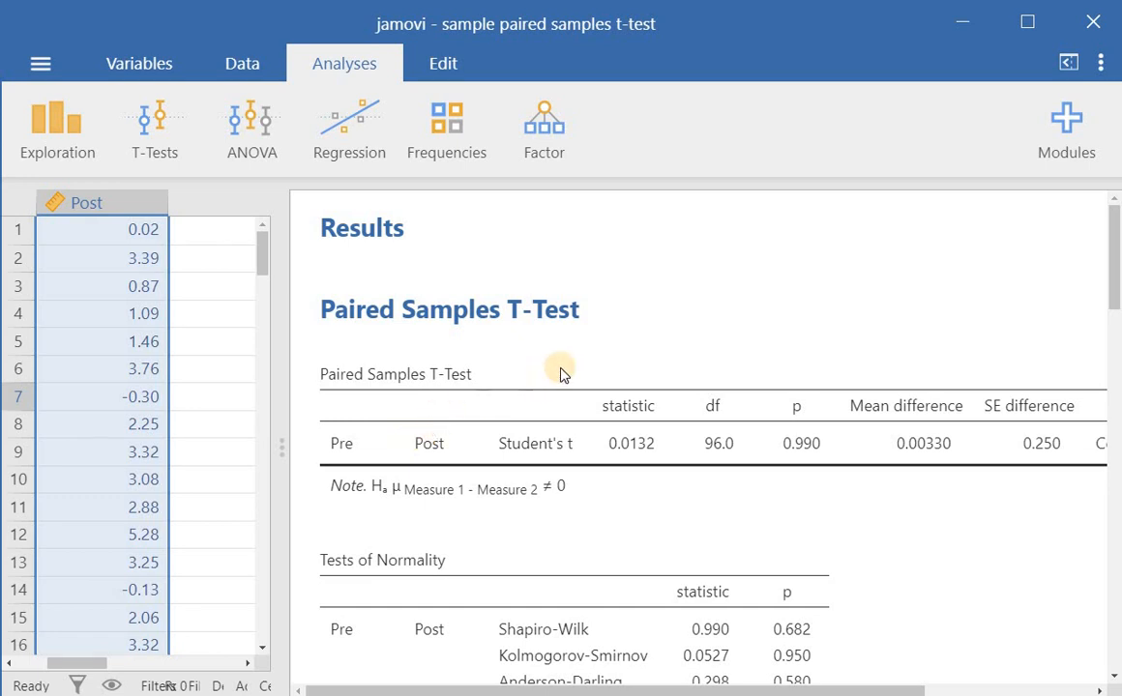
scroll(556, 370, "down", 3)
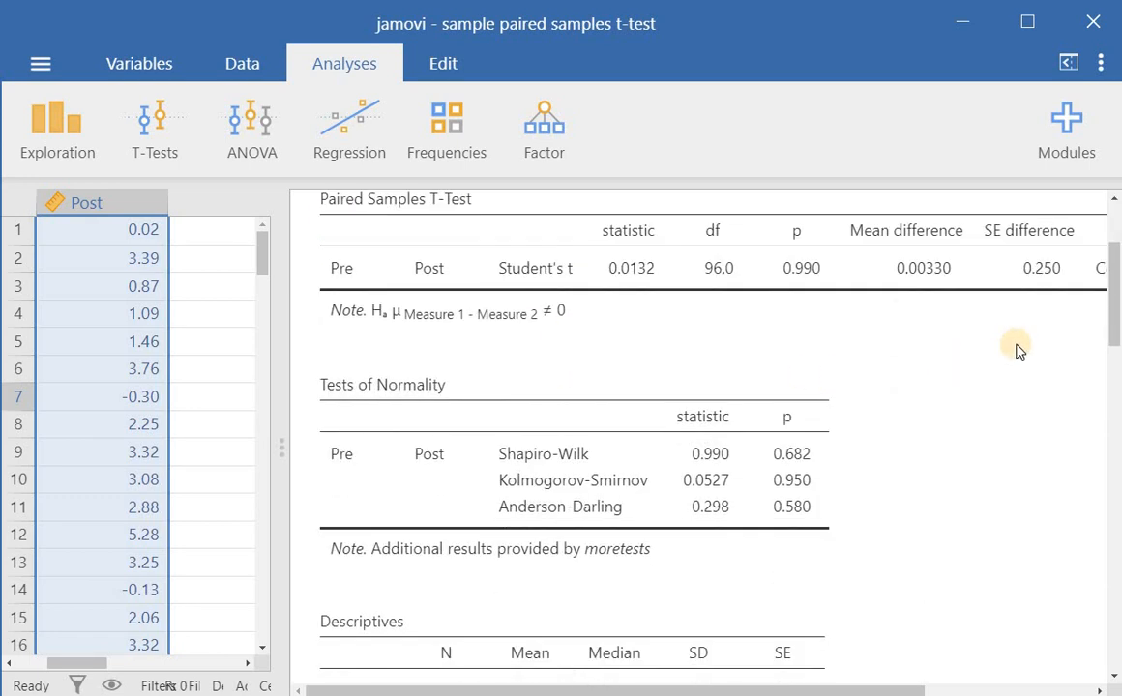